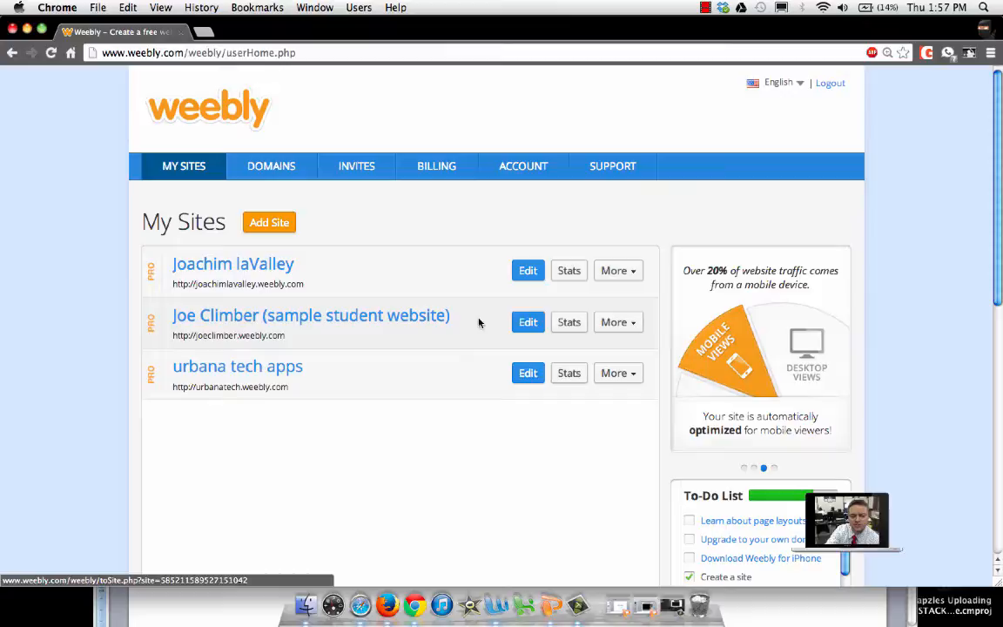
Open the Joe Climber sample student website for editing from the My Sites dashboard
click(526, 323)
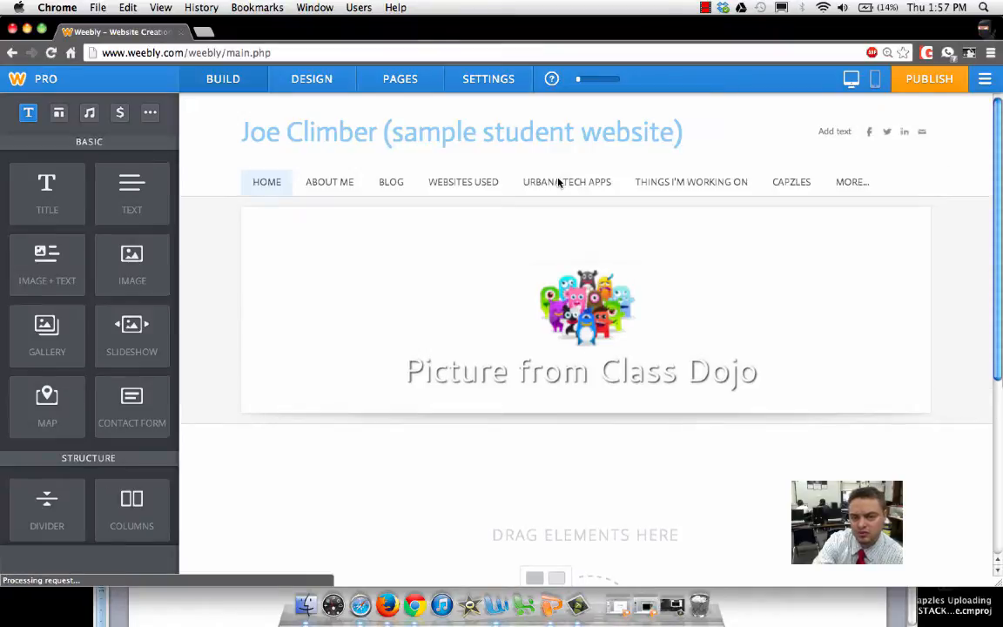
mouse_move(852, 182)
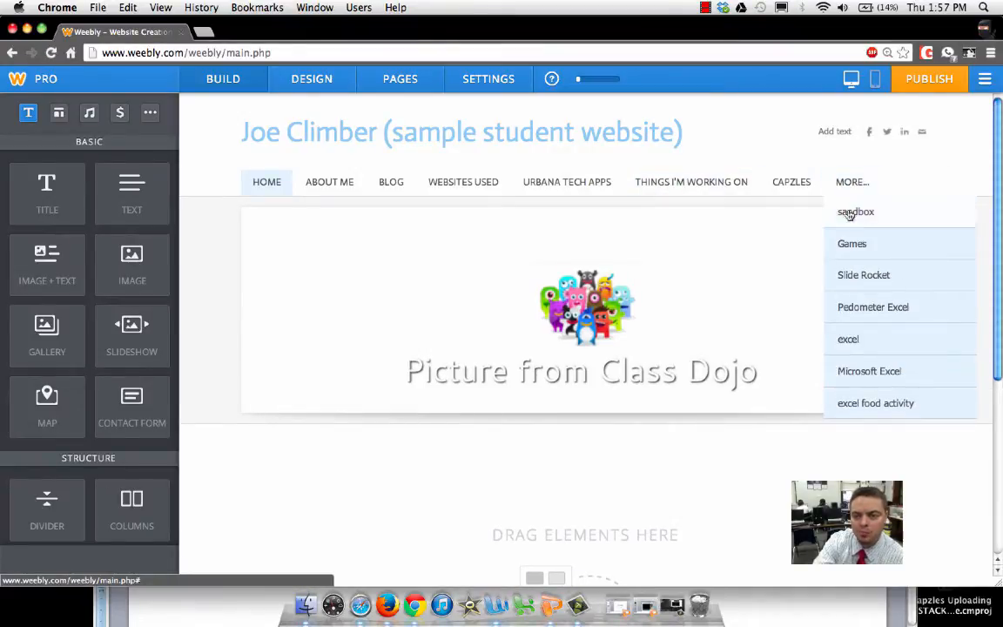
Go to the sandbox page and drag a Survey element below the banner image
click(850, 214)
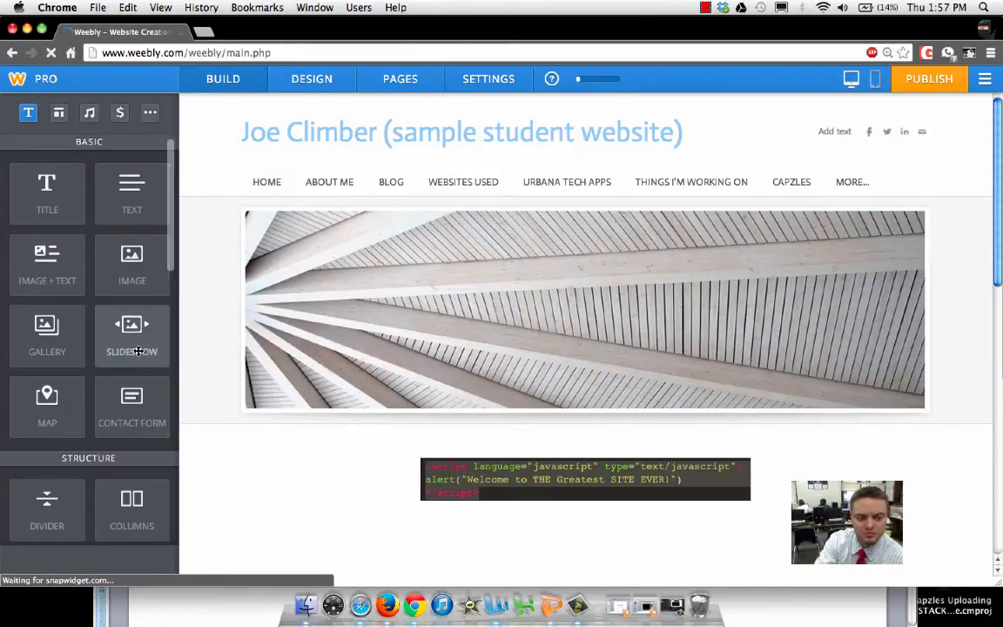
scroll(137, 351, down, 3)
scroll(138, 351, down, 4)
scroll(138, 351, down, 2)
scroll(137, 366, down, 8)
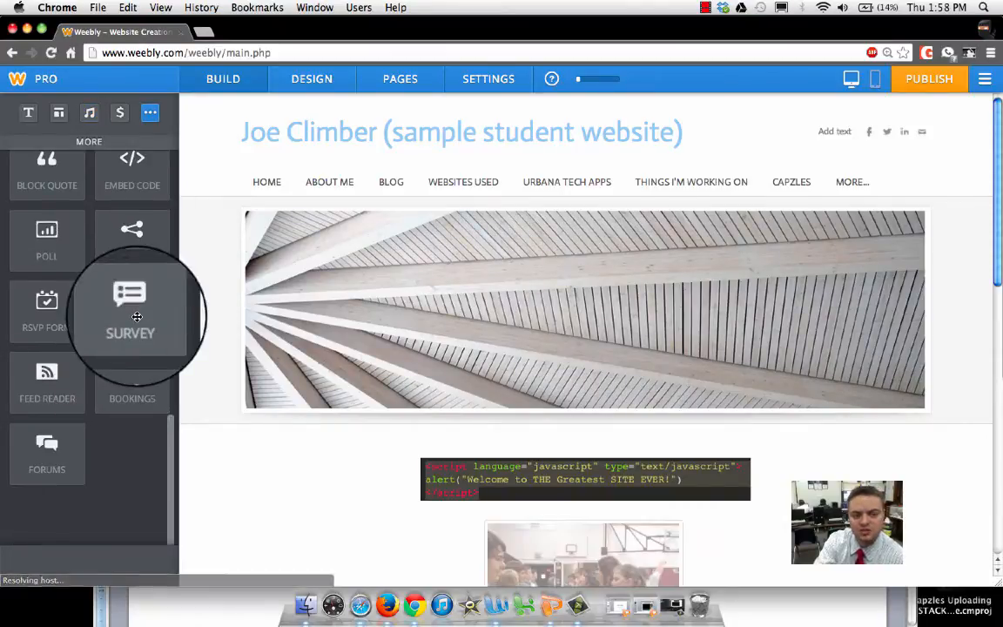
drag(136, 317, 298, 476)
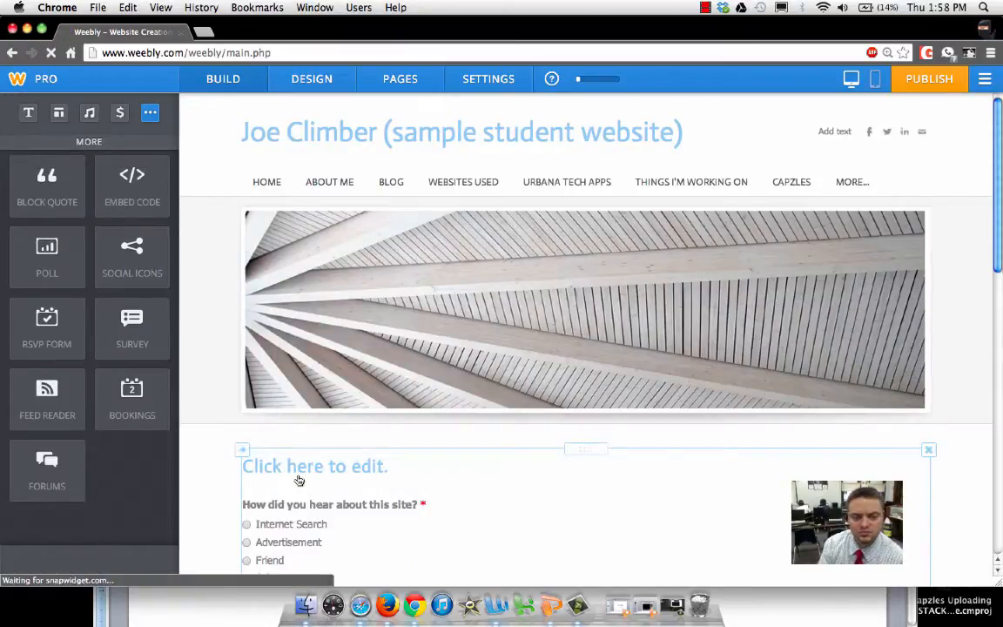
scroll(299, 479, down, 2)
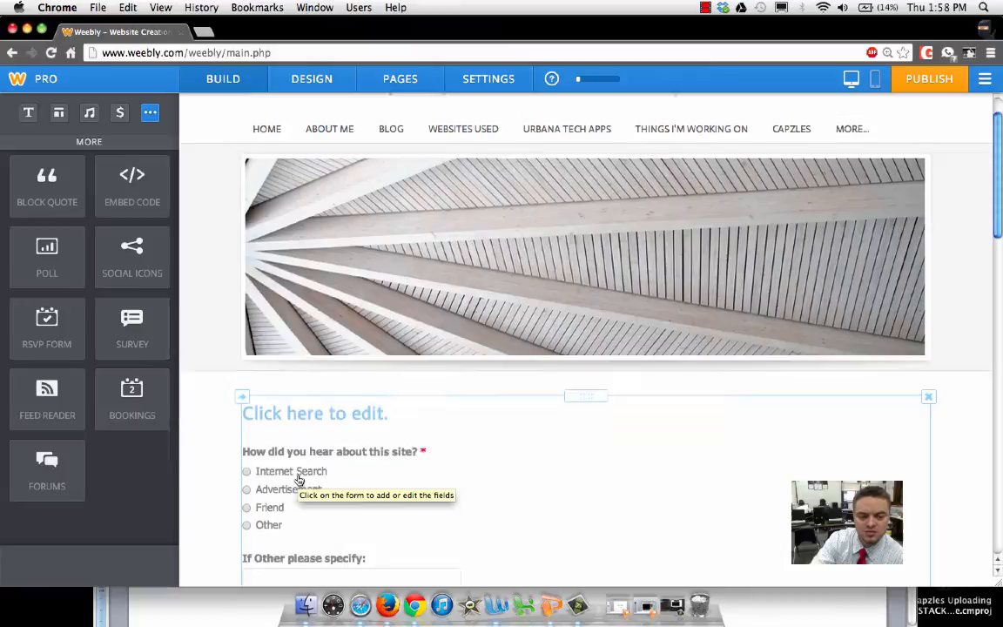
Edit the survey form and give it the title 'Ujhs Preferences'
click(341, 398)
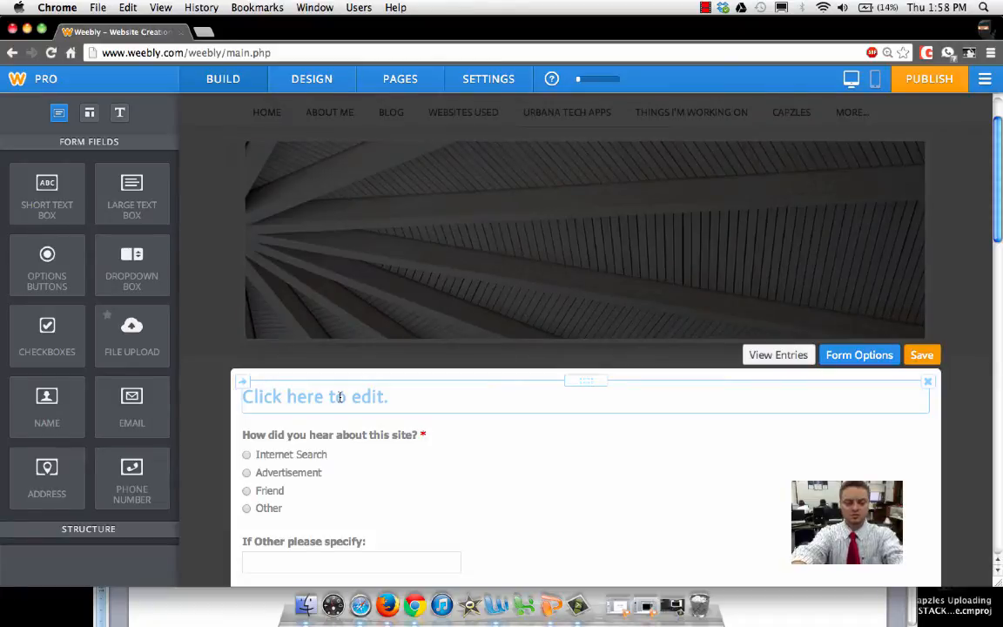
click(338, 396)
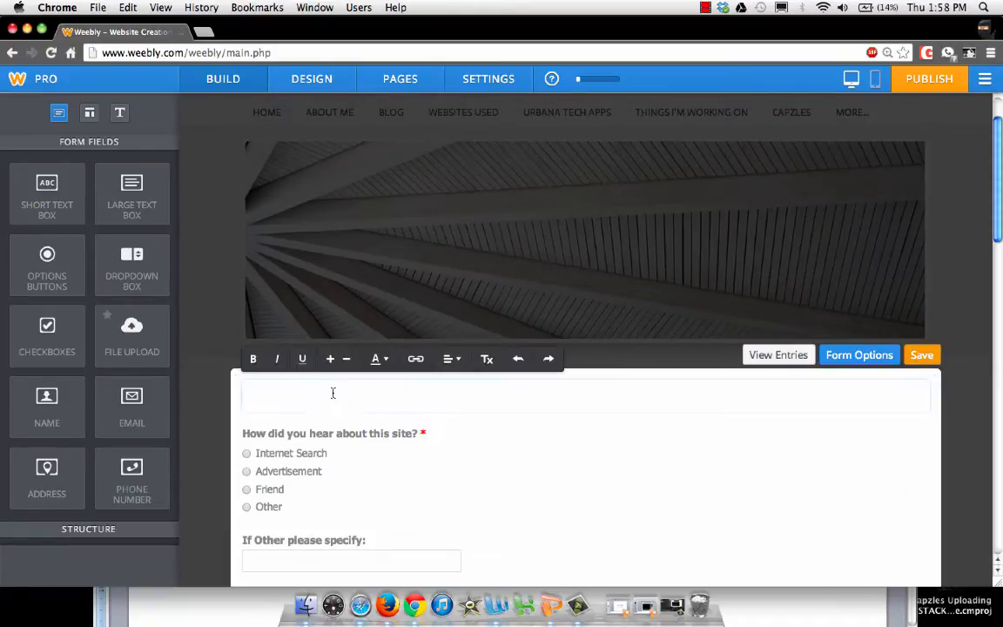
text(Ujhs Preferences)
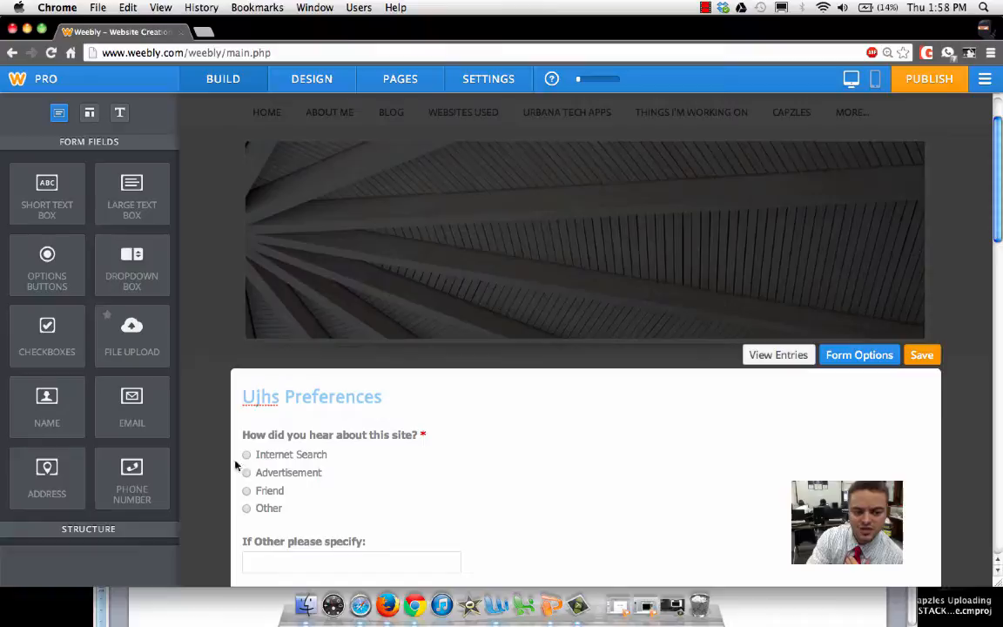
Retitle the first question 'What is your fav class?' and set Required to NO
click(277, 435)
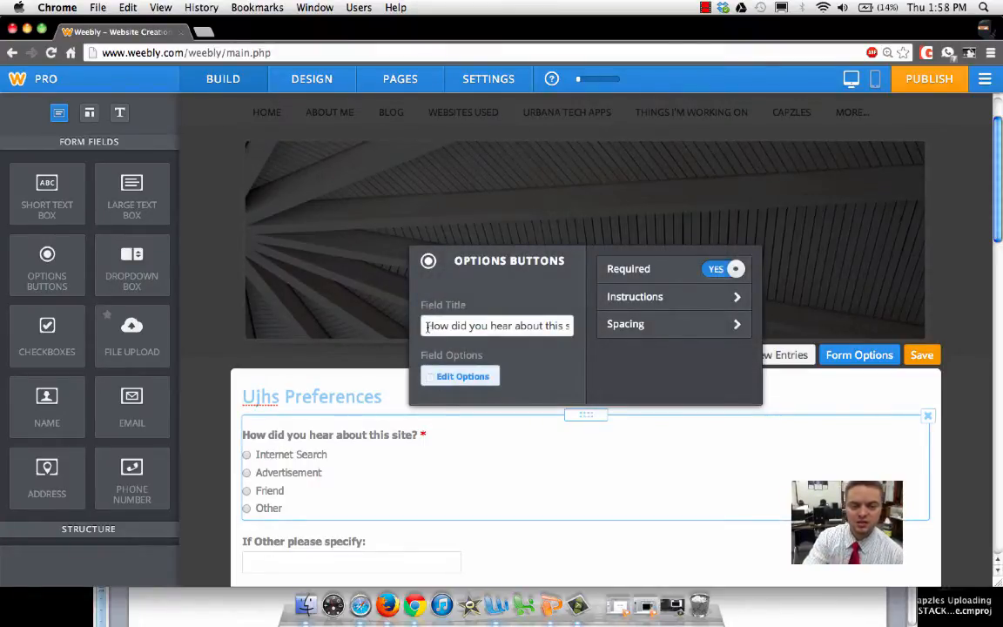
drag(428, 326, 428, 340)
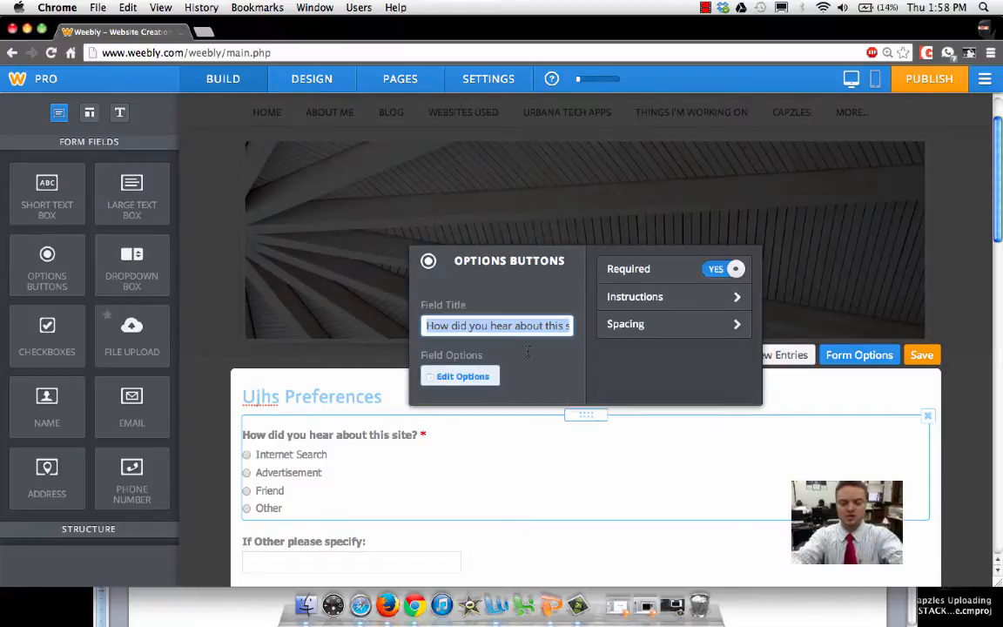
text(What is)
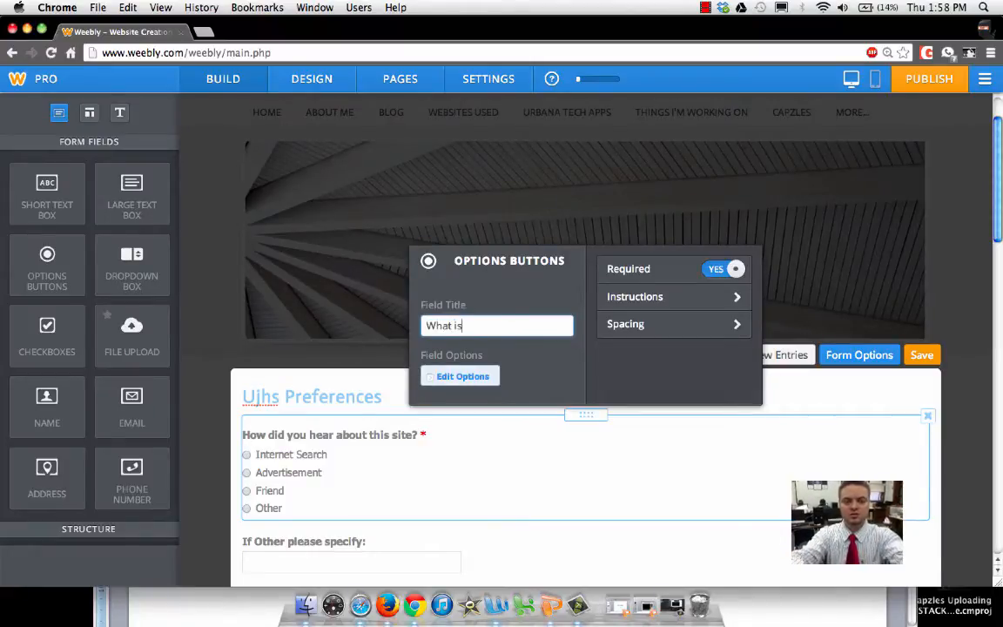
text( your fav class?)
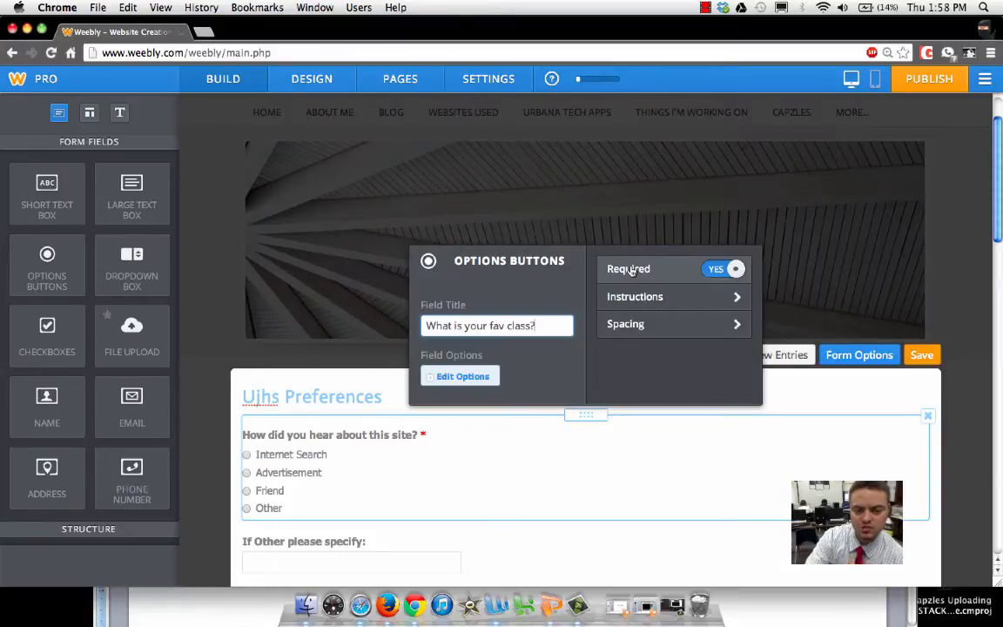
click(714, 270)
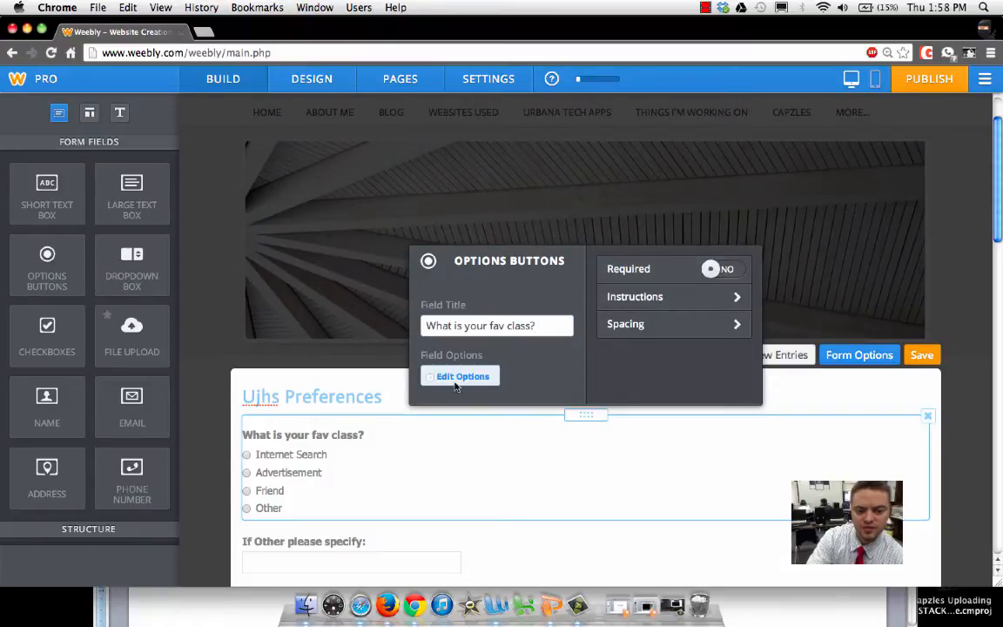
Replace the question's answer options with art, tech, gym and health, and save them
click(439, 381)
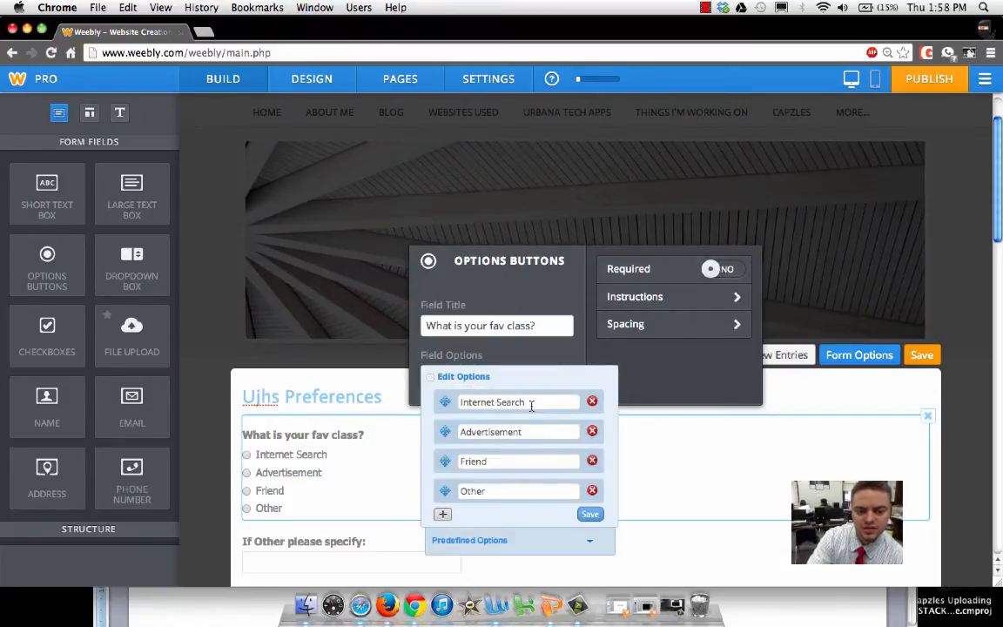
drag(556, 403, 441, 407)
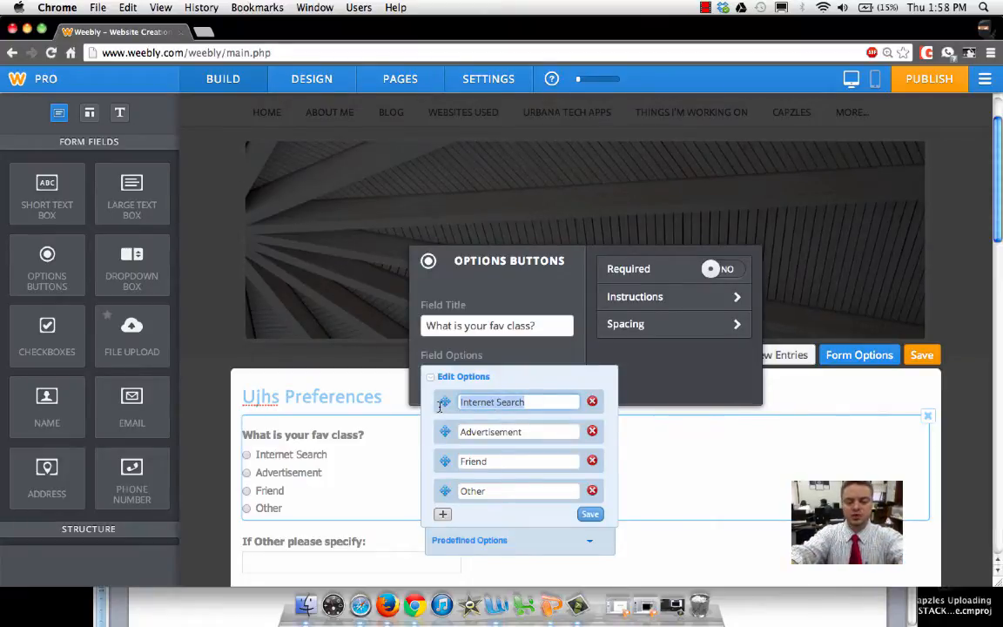
text(art)
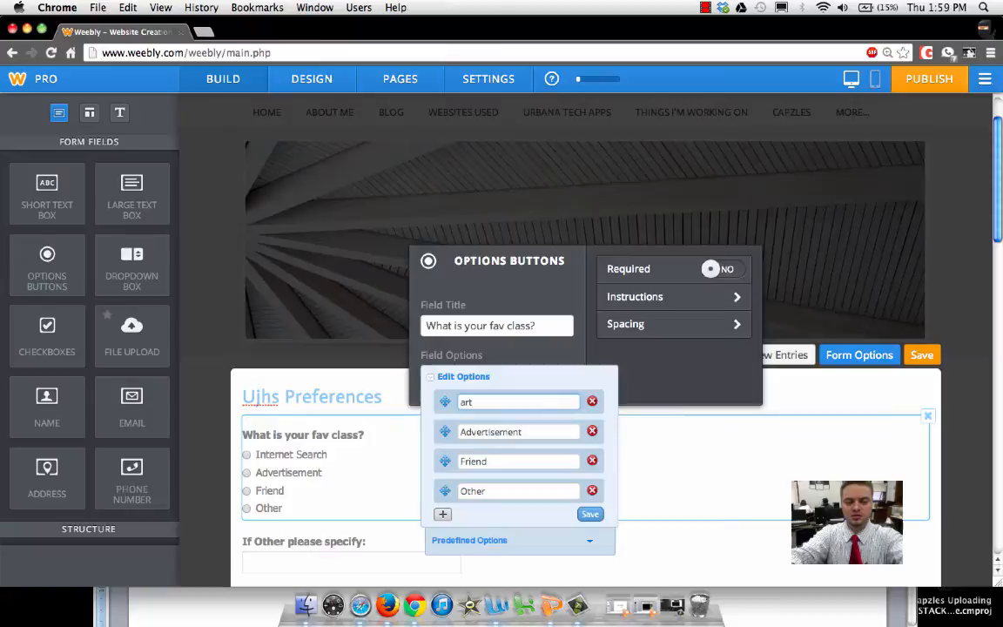
key(Tab)
text(tech)
key(Tab)
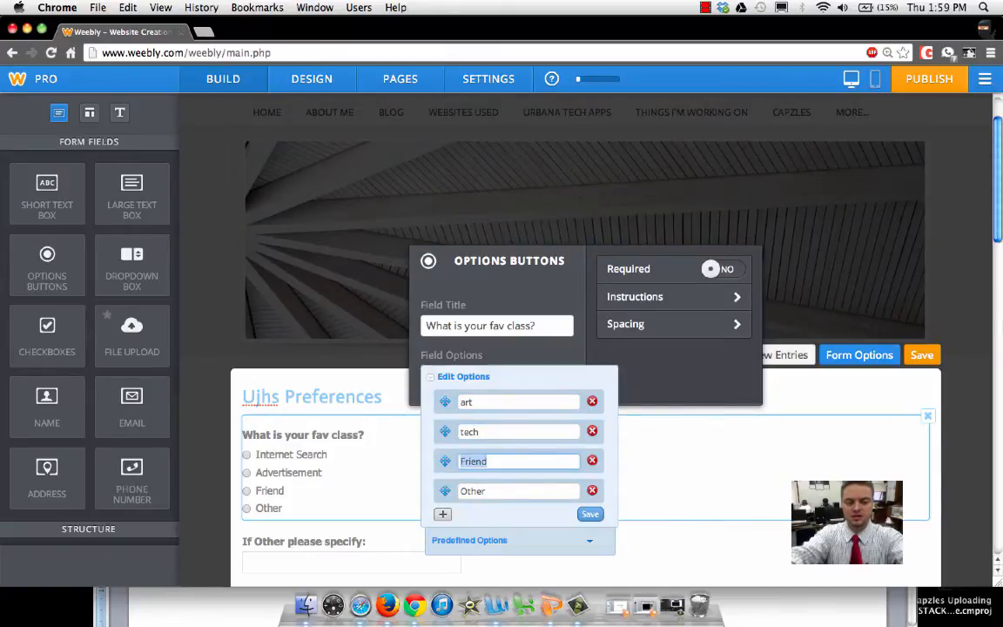
text(gym)
key(Tab)
text(hea)
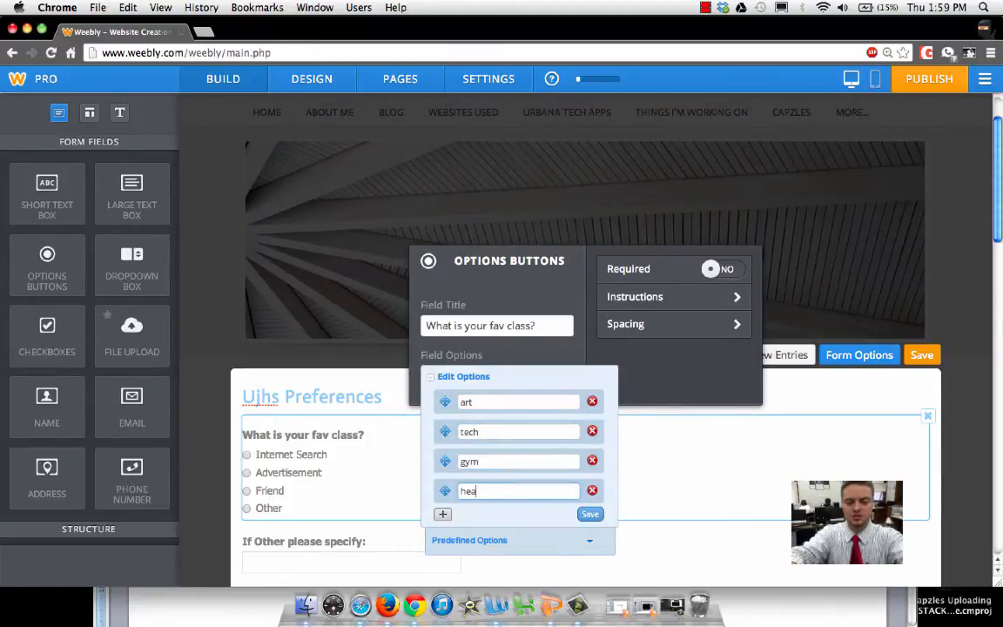
text(lth)
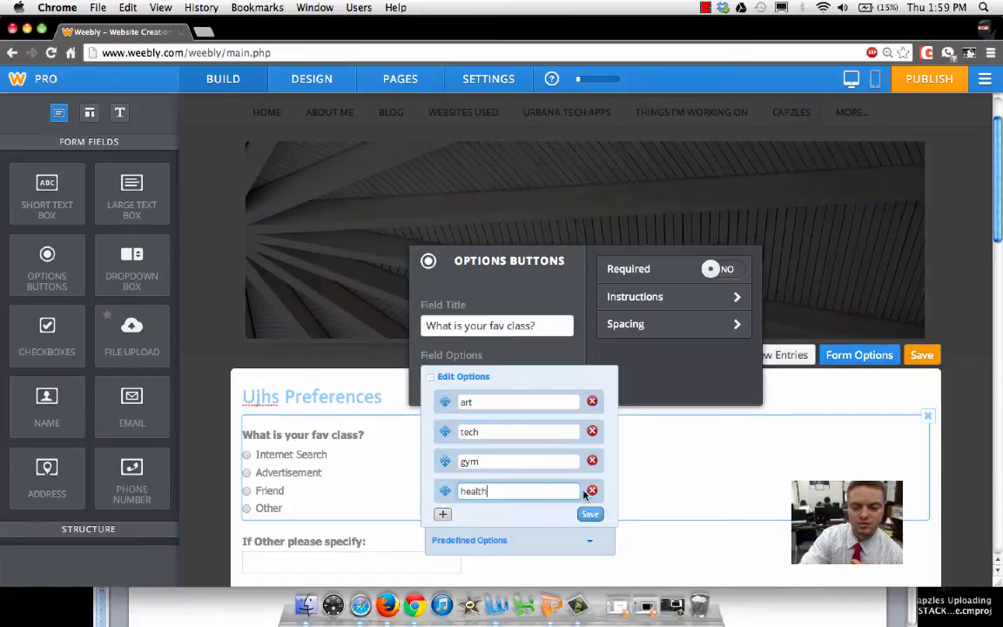
click(589, 514)
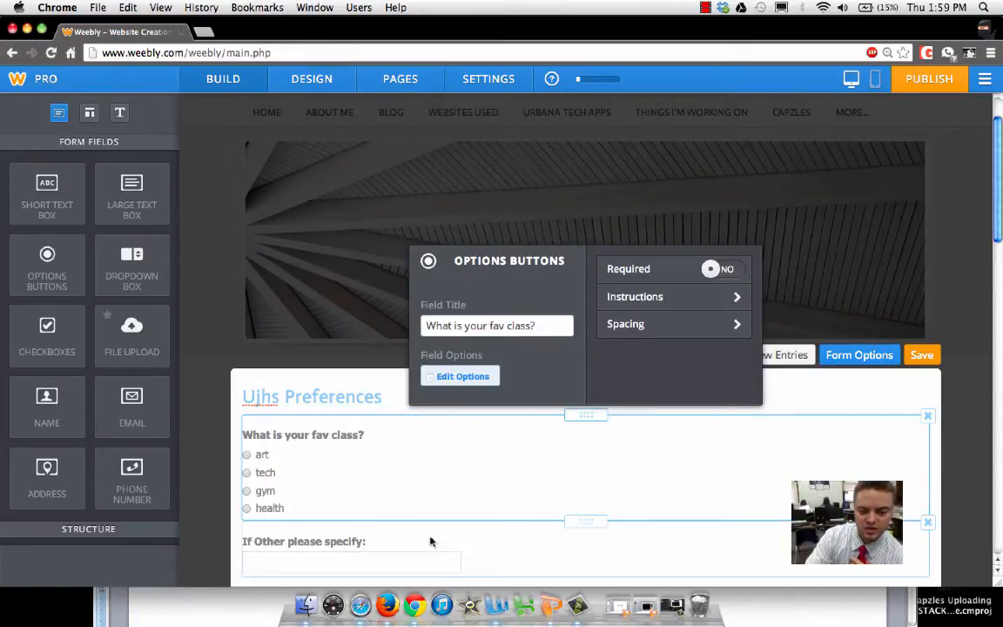
mouse_move(772, 540)
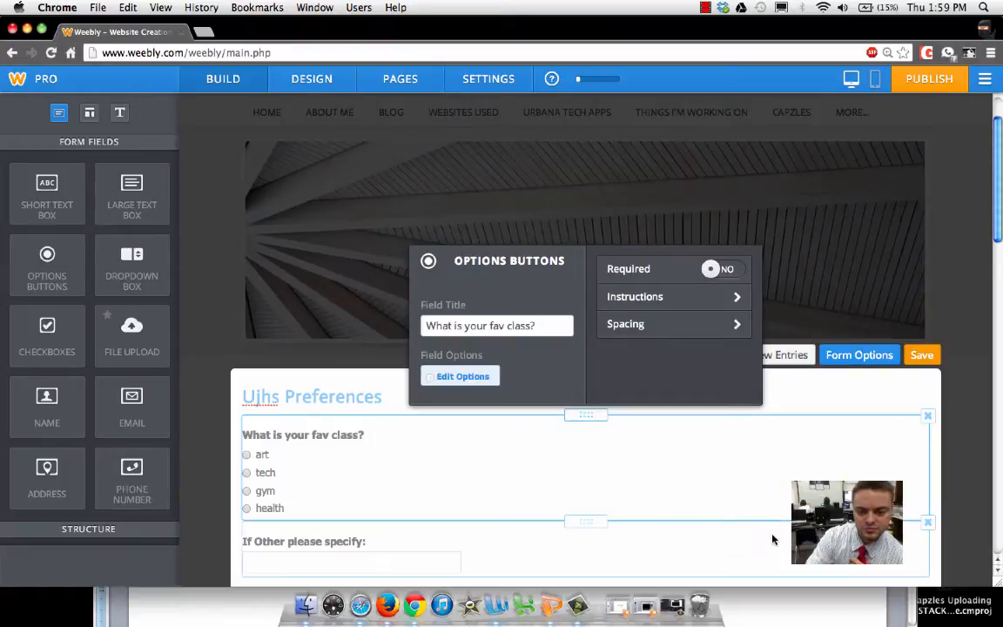
Delete the 'If Other please specify', age and household income fields from the survey
click(921, 531)
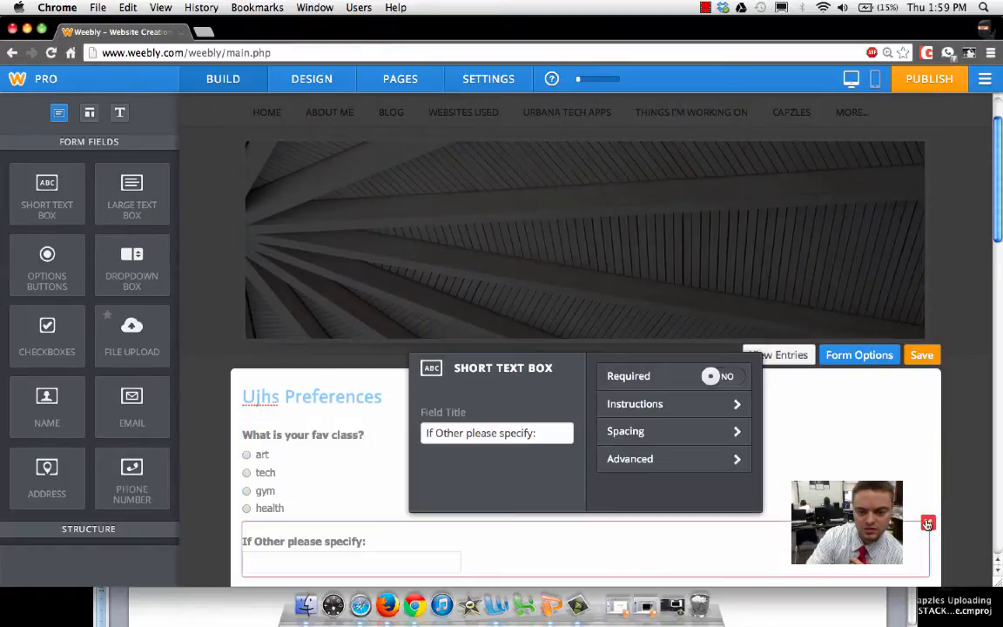
click(927, 524)
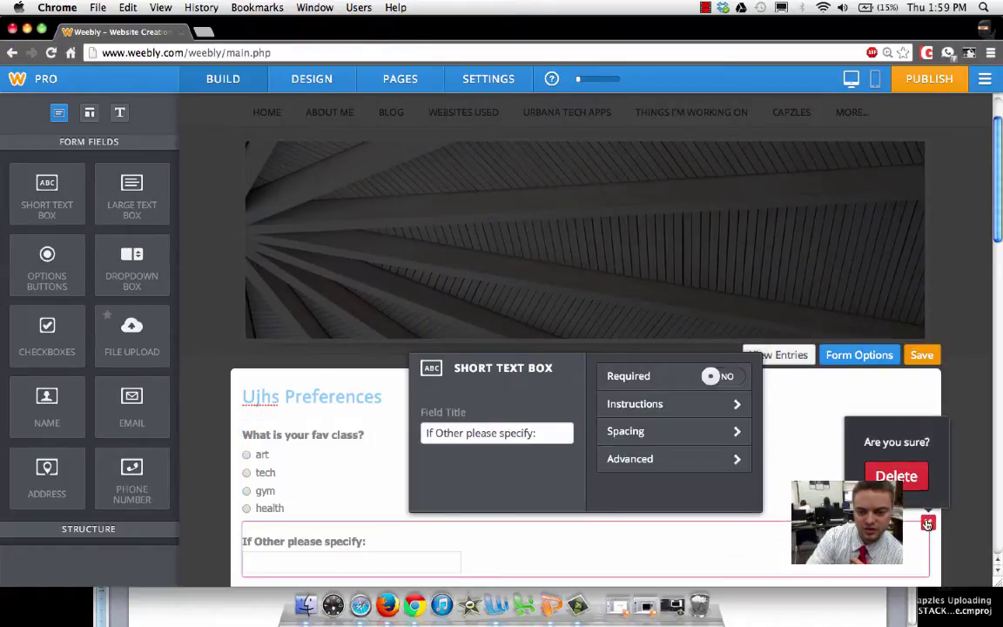
click(905, 479)
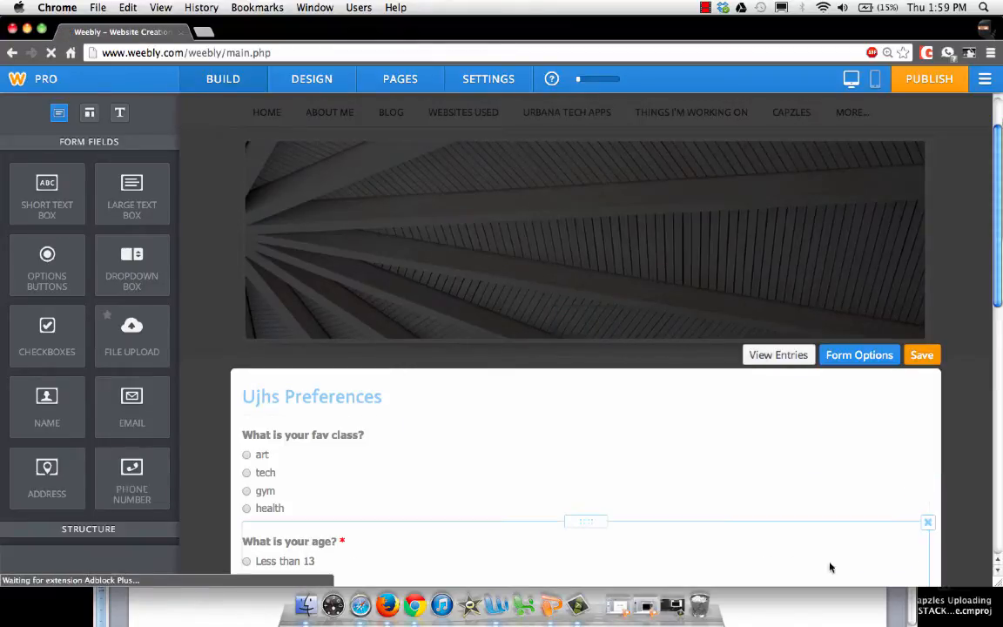
click(929, 525)
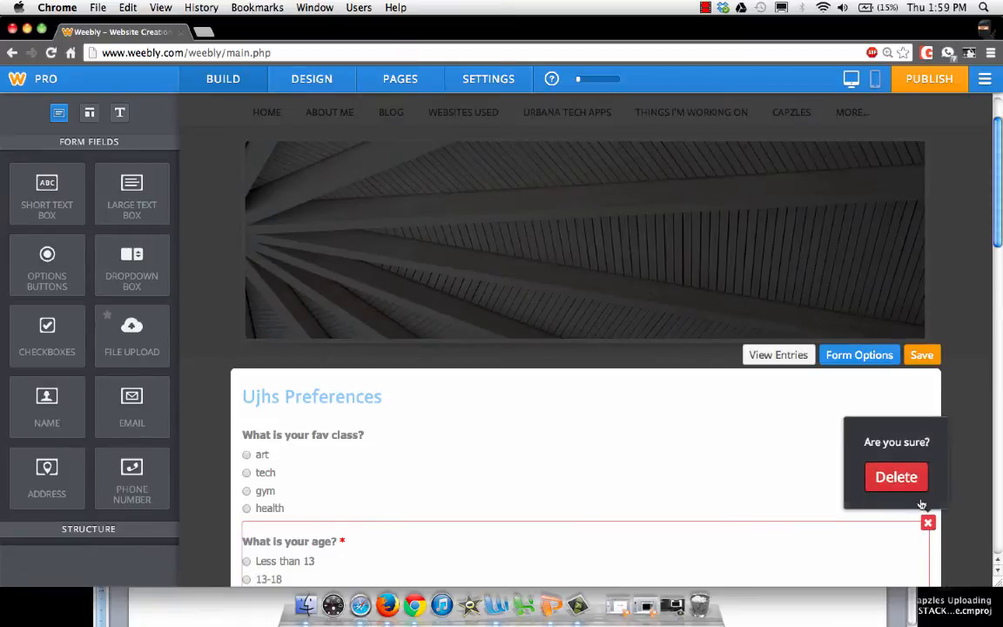
click(901, 478)
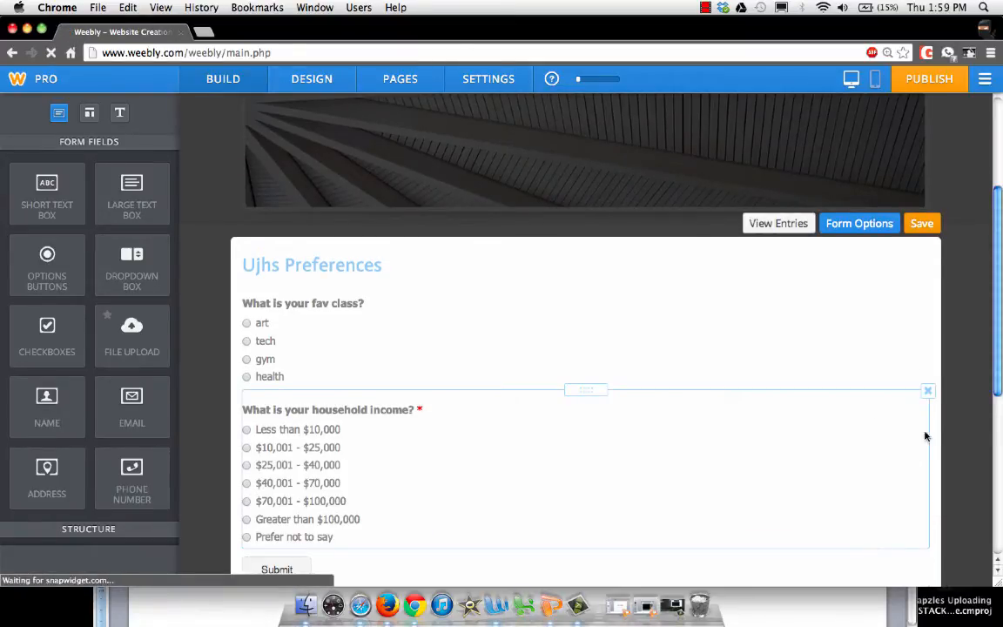
click(928, 392)
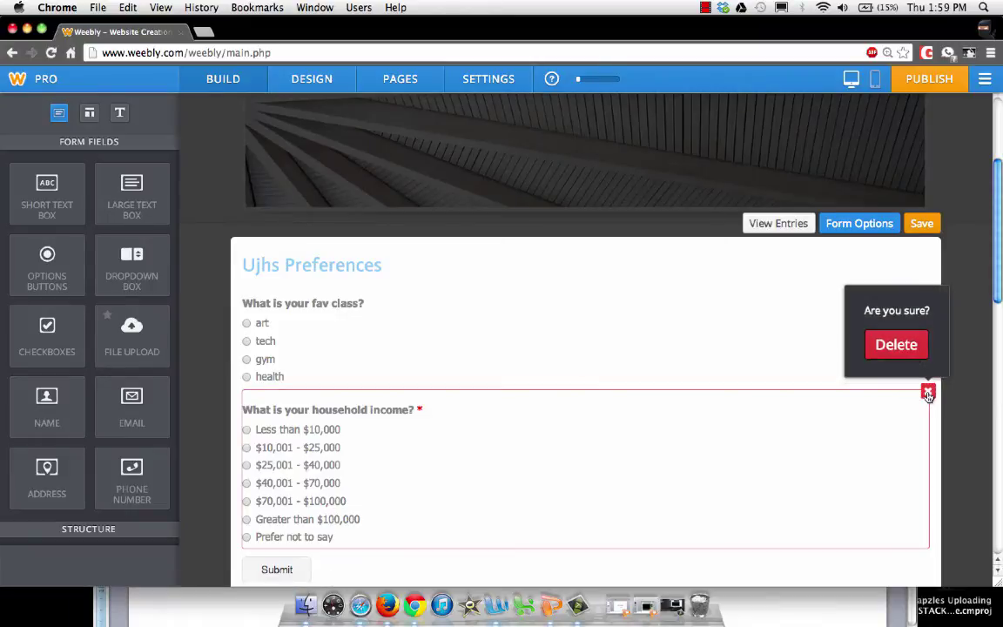
click(902, 351)
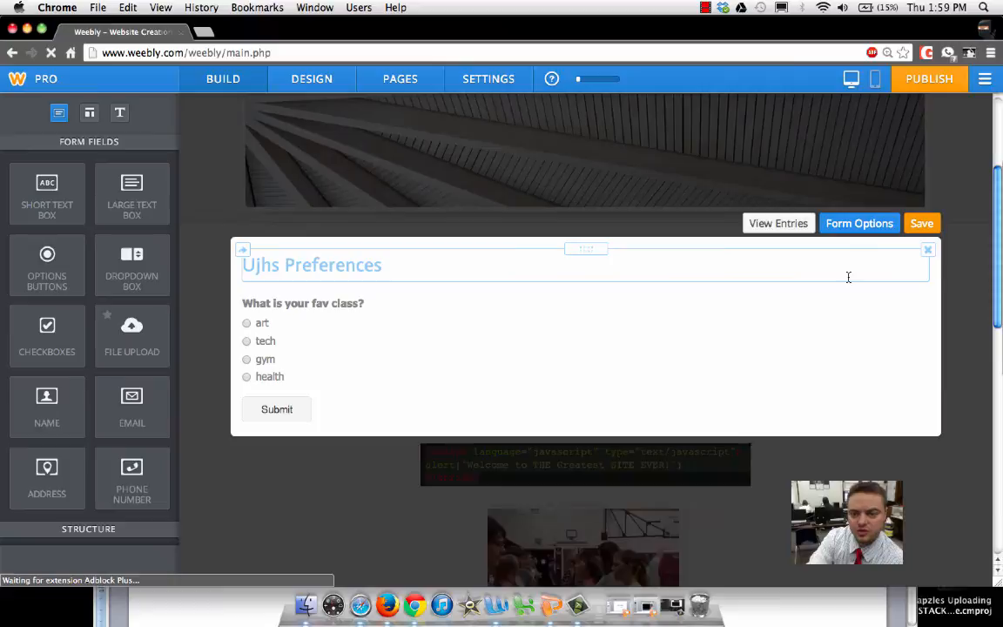
Review the Advanced Form settings with the form named Survey, then save the form
click(841, 228)
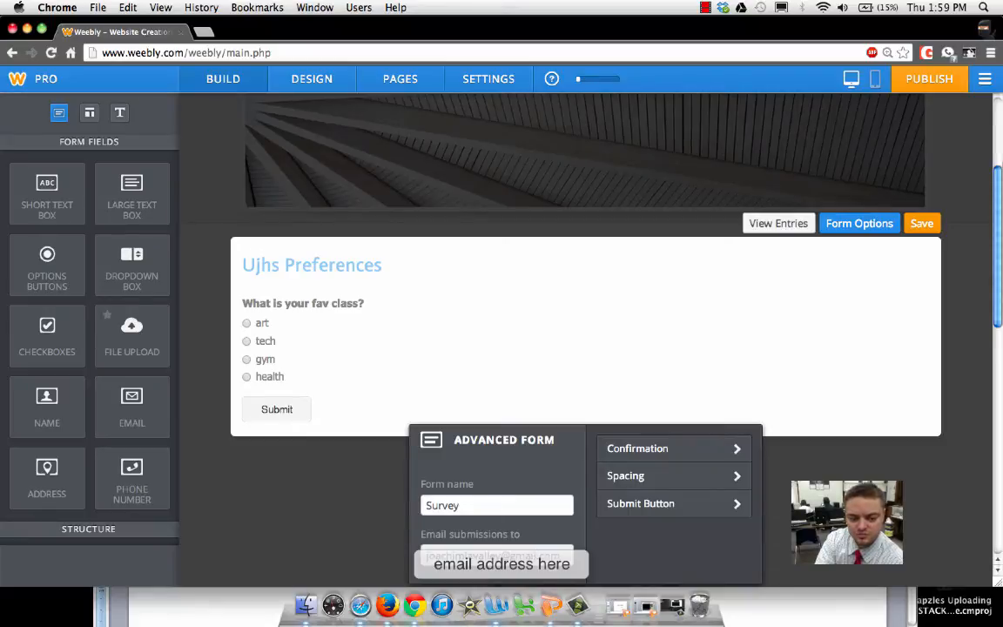
double_click(471, 503)
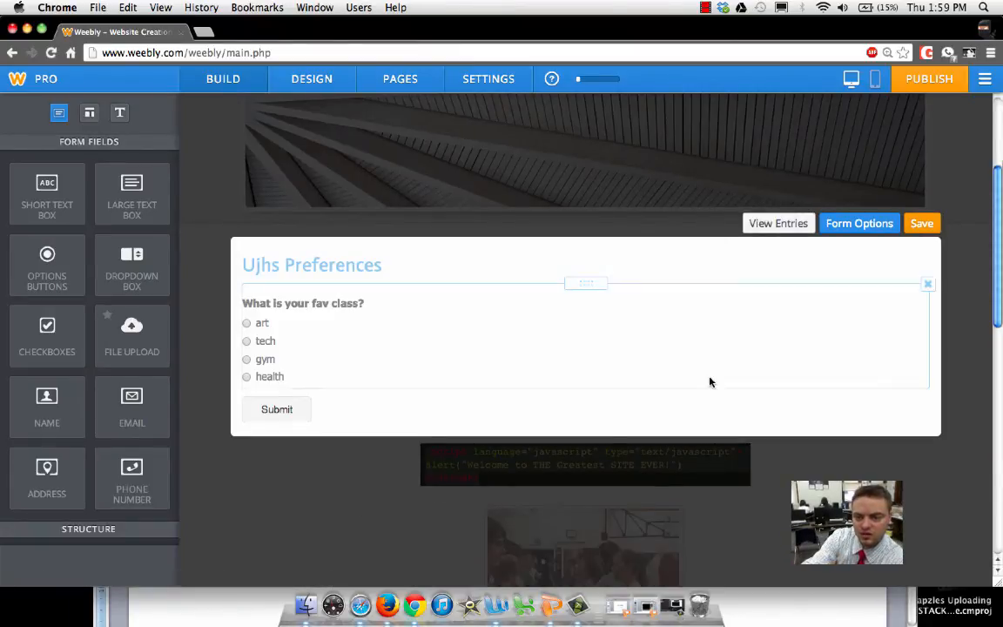
click(918, 226)
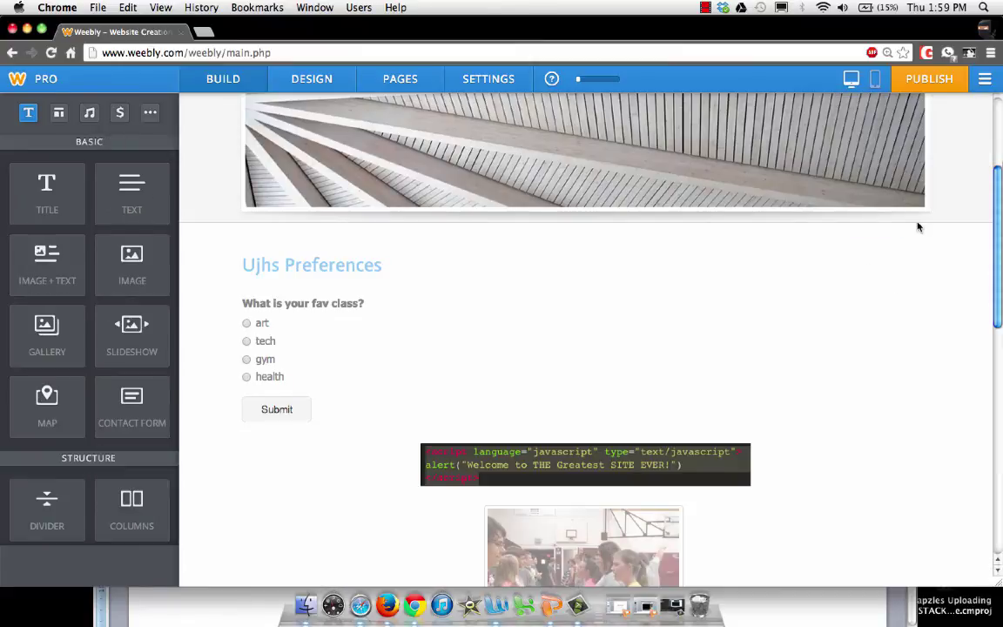
Publish the site, answer the live sandbox survey with tech and submit it
click(922, 83)
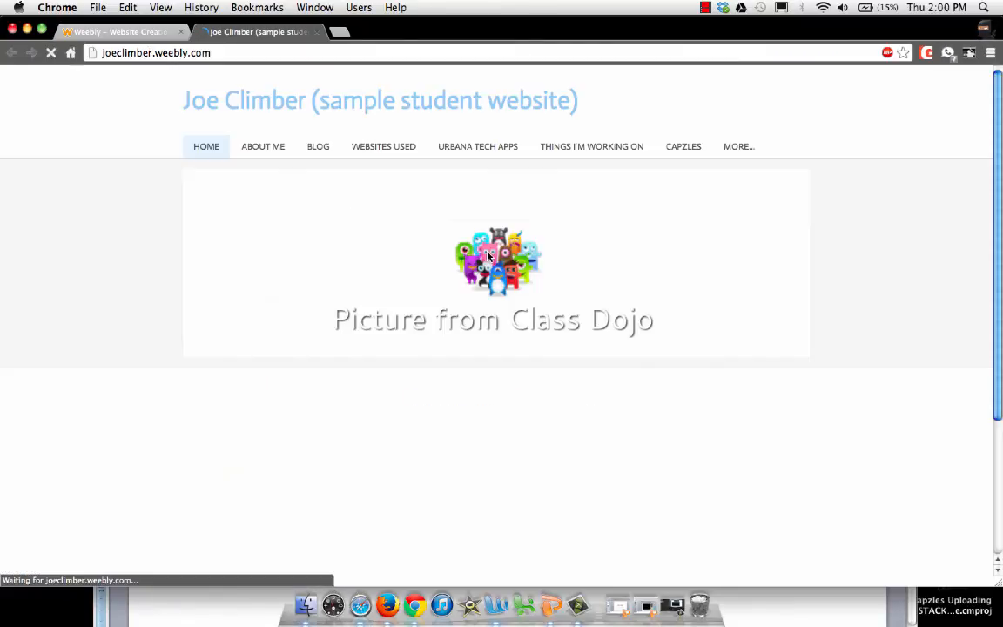
mouse_move(741, 133)
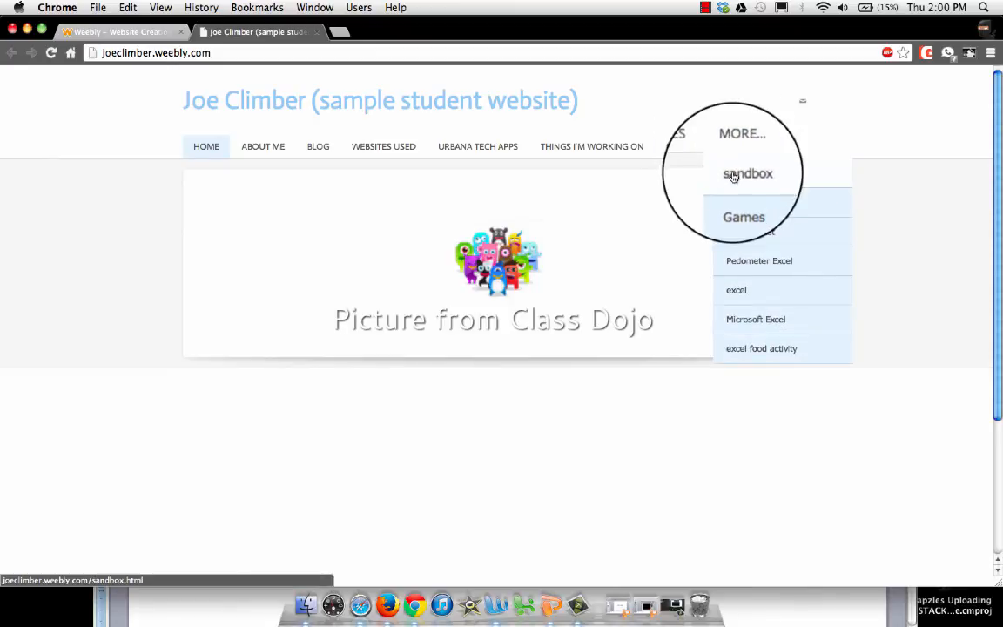
click(734, 176)
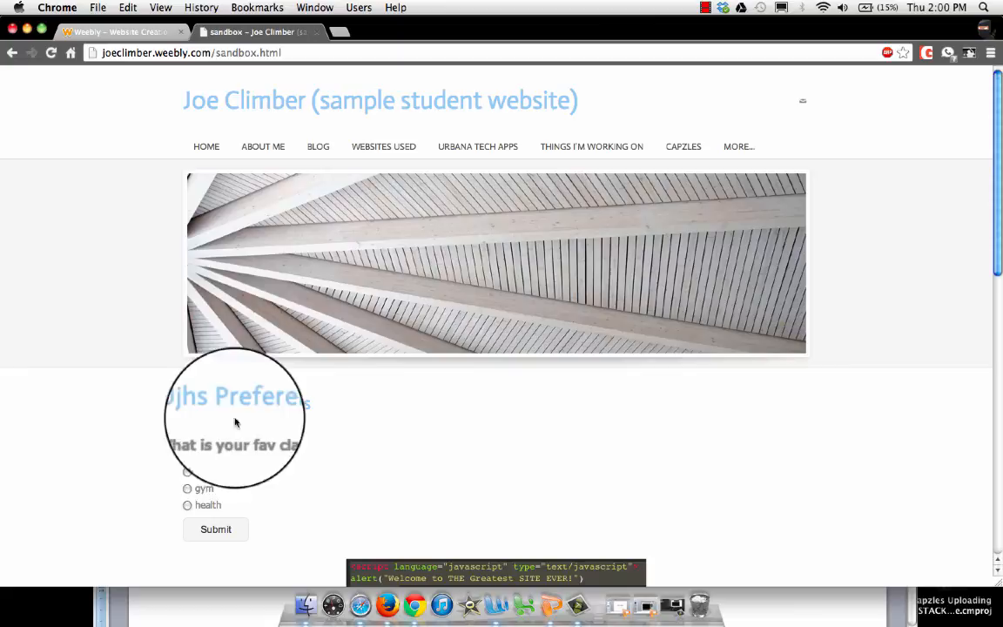
click(187, 472)
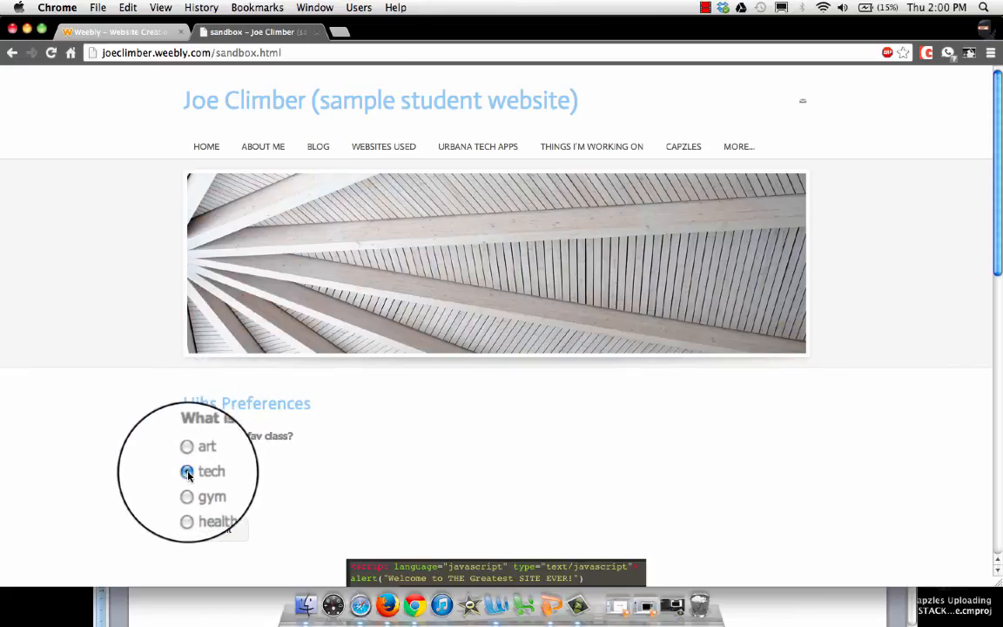
click(211, 531)
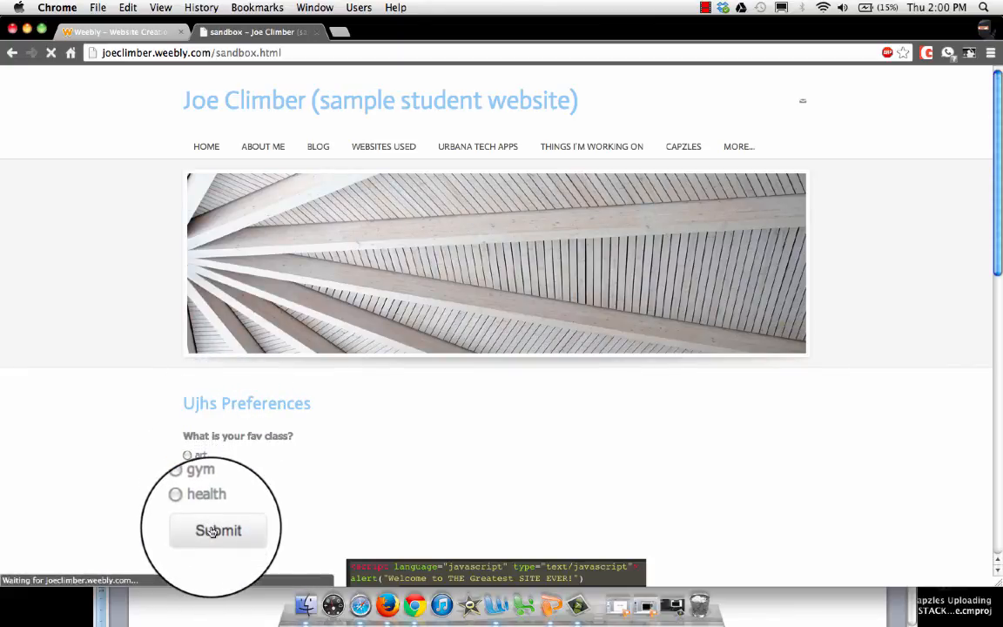
scroll(211, 531, down, 3)
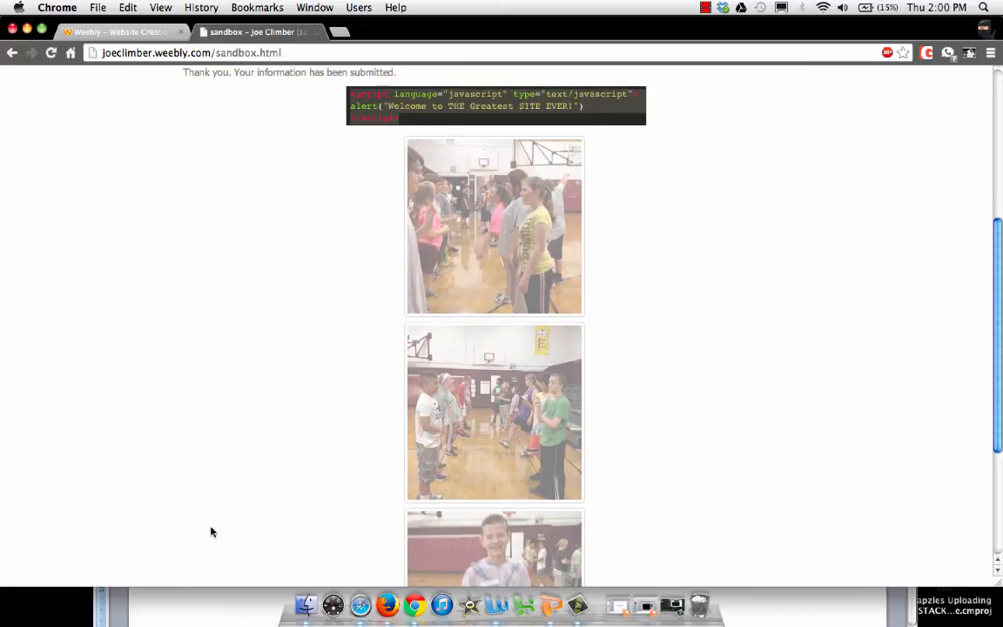
scroll(244, 103, up, 3)
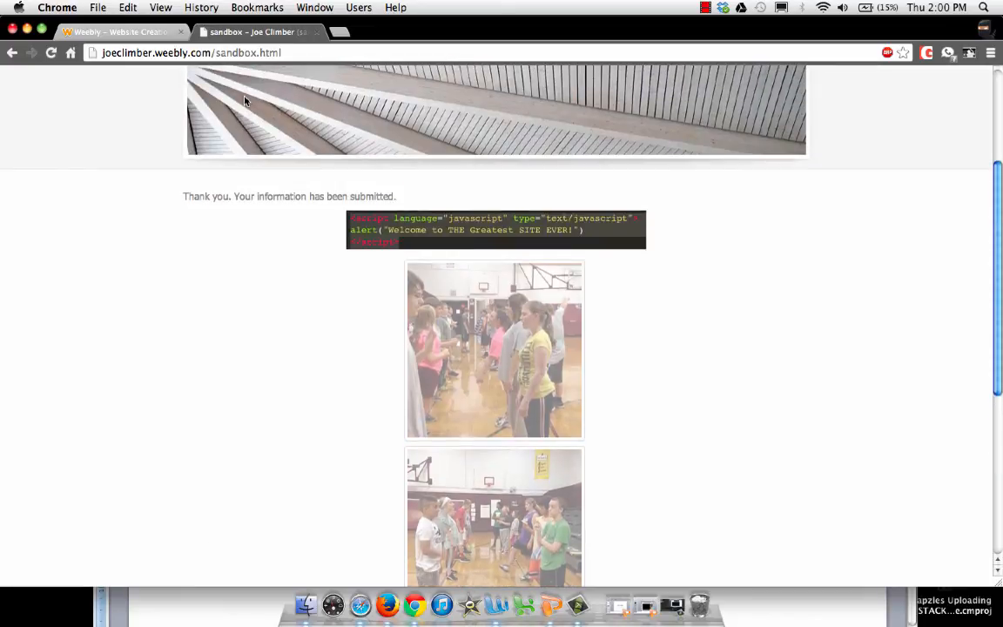
click(706, 8)
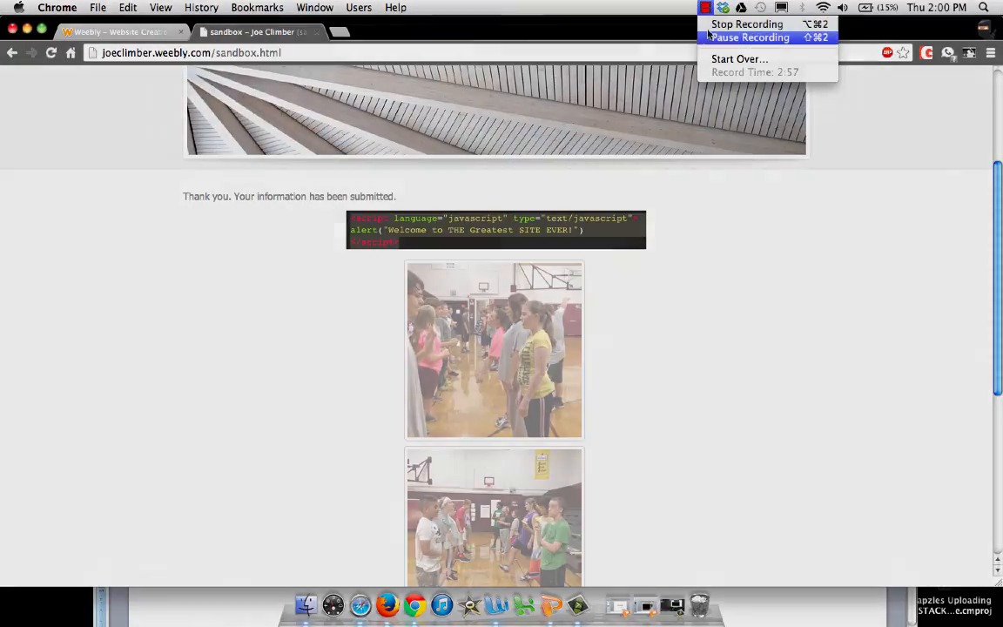